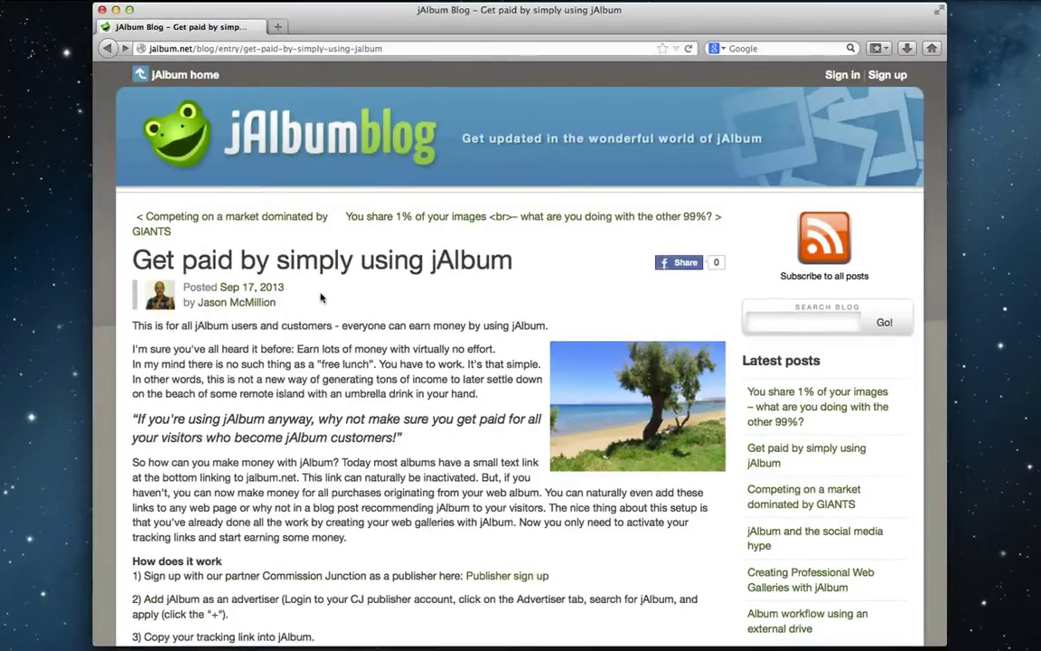
Scroll the jAlbum blog post and follow its 'Publisher sign up' link to Commission Junction.
scroll(321, 296, down, 5)
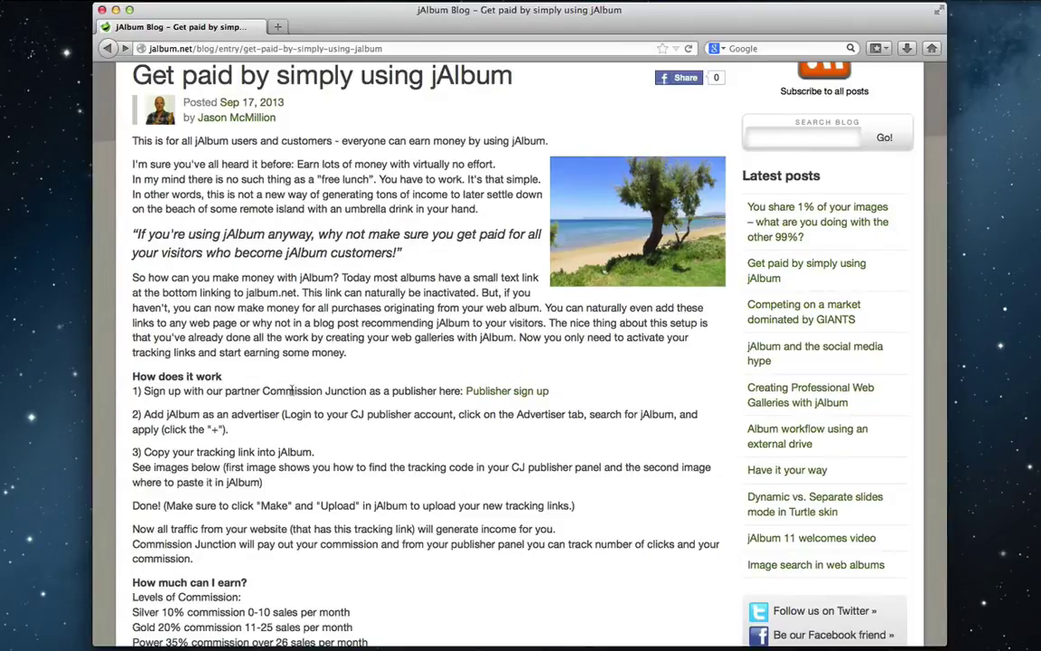
click(504, 393)
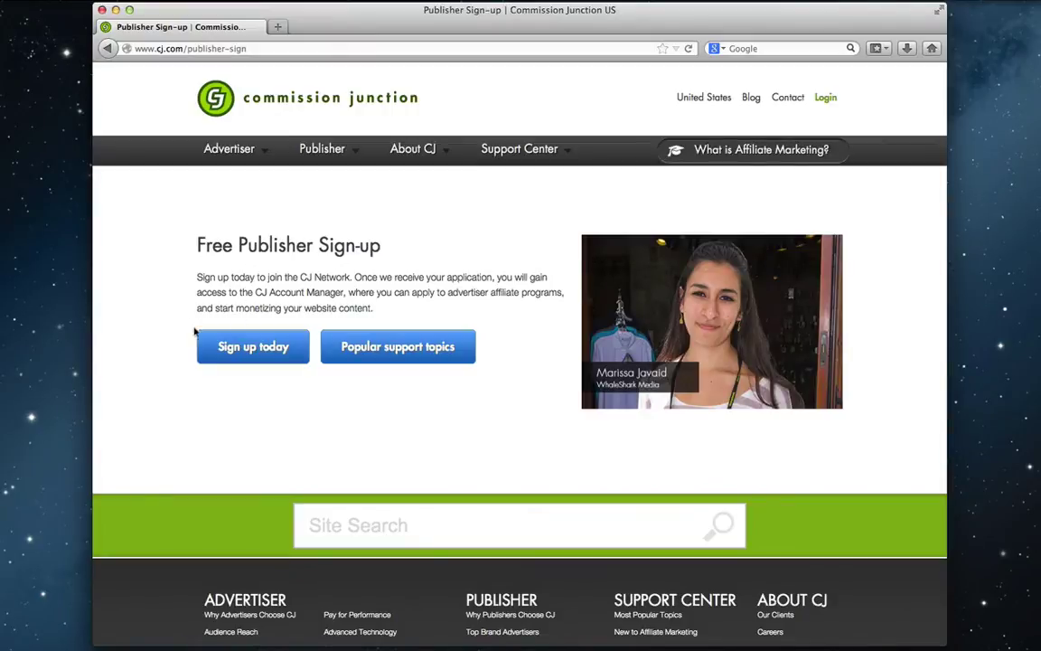
Start the free publisher application and continue past step 1 with English, SWEDEN and SEK Swedish Krona.
click(280, 360)
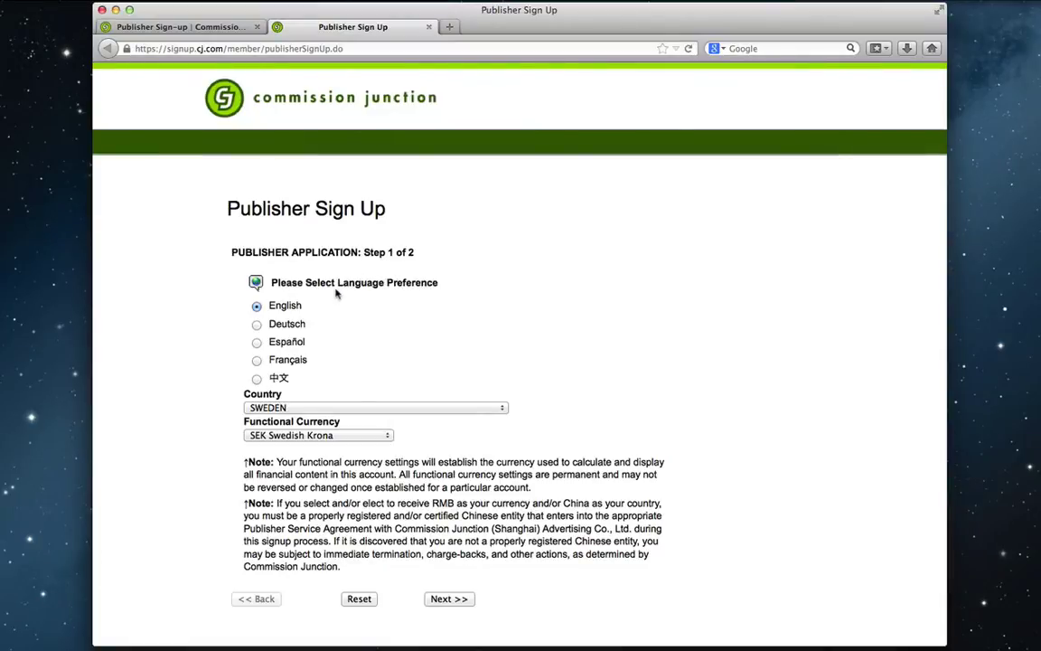
scroll(336, 291, down, 1)
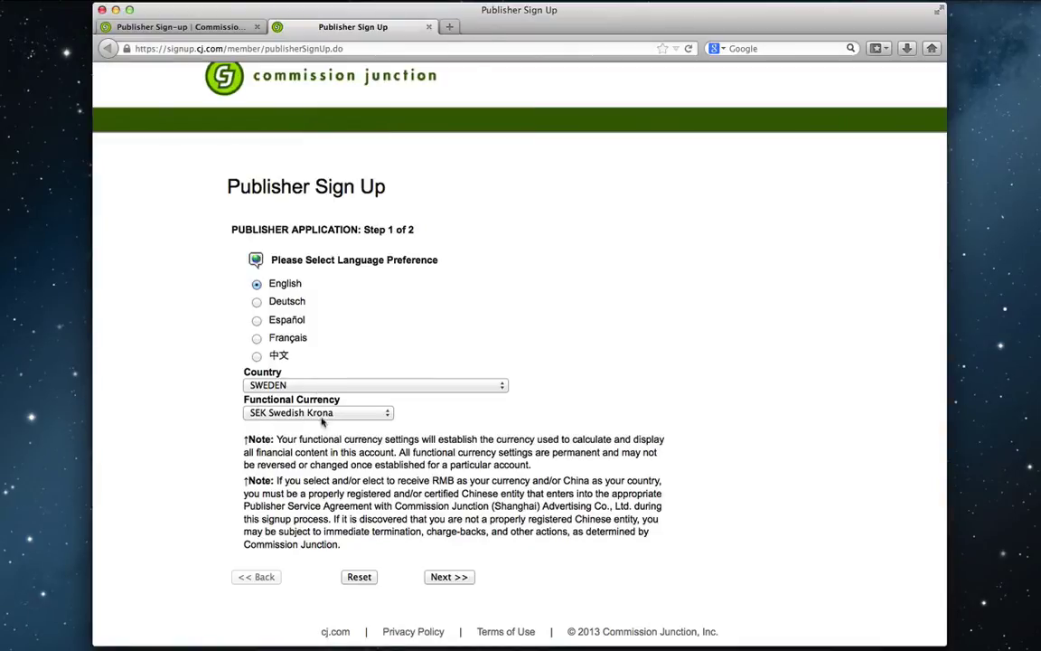
click(468, 580)
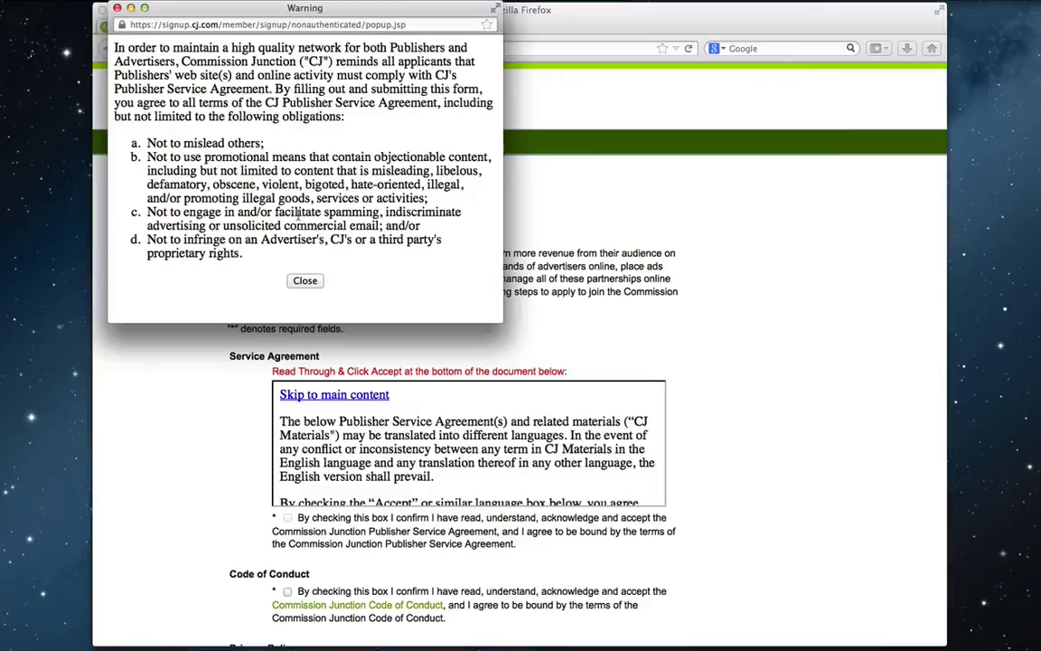
Close the publisher-obligations warning and scroll the Service Agreement text down to its Accept button.
click(305, 280)
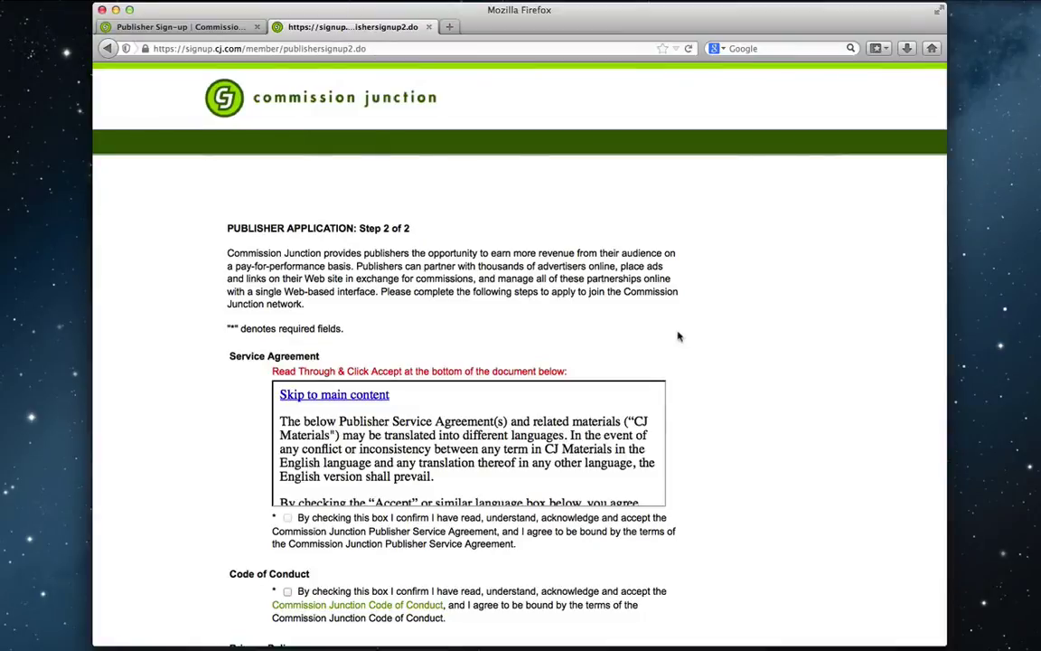
scroll(639, 336, down, 2)
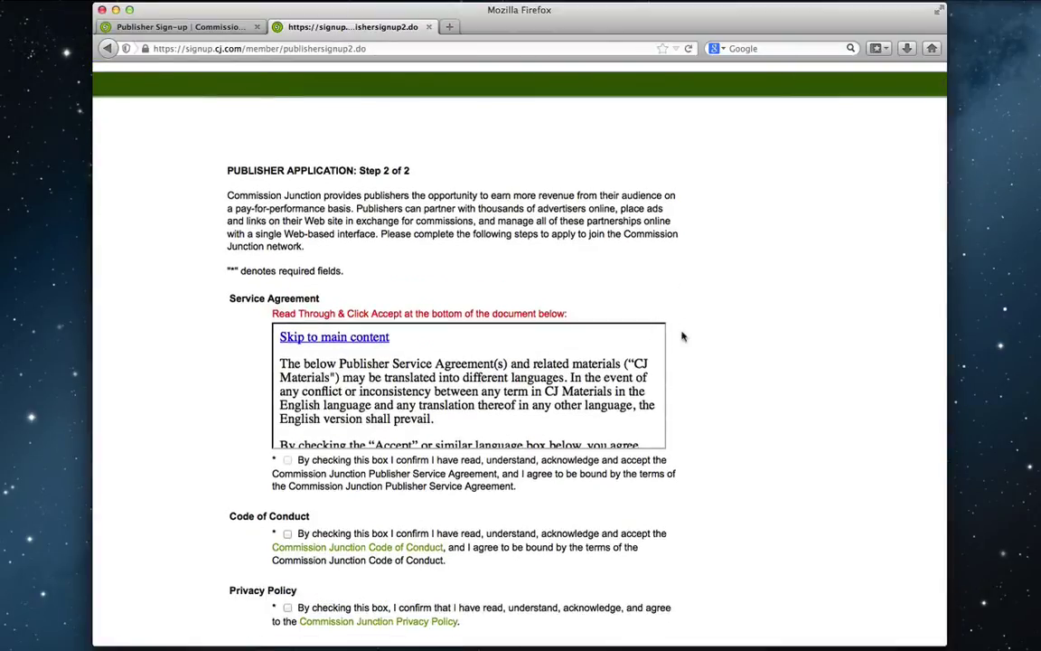
scroll(682, 336, up, 2)
scroll(683, 336, down, 20)
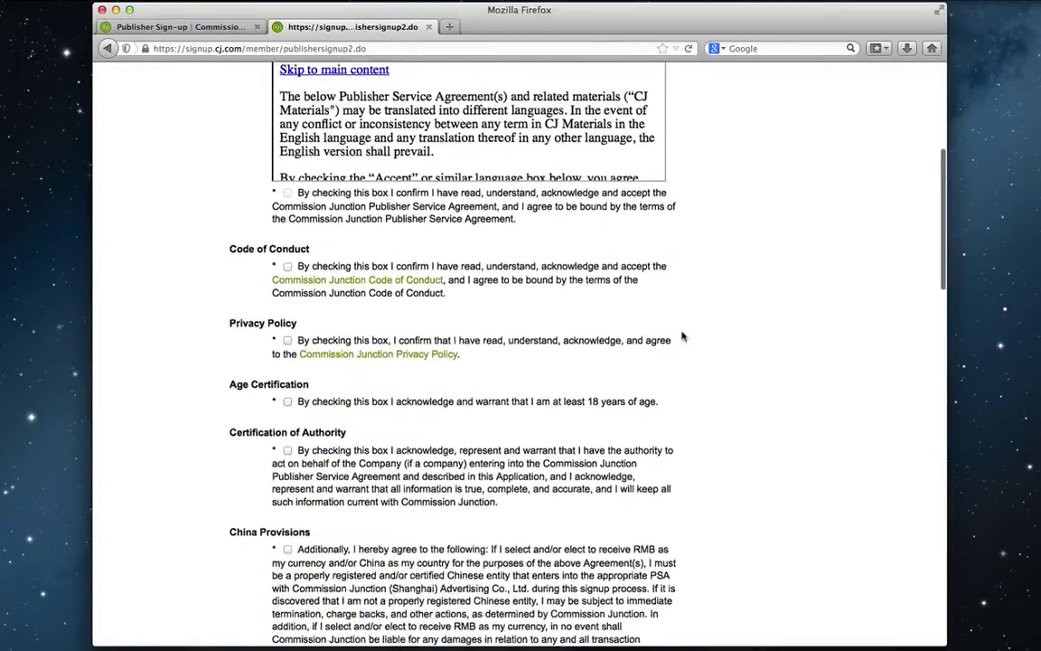
scroll(682, 337, down, 15)
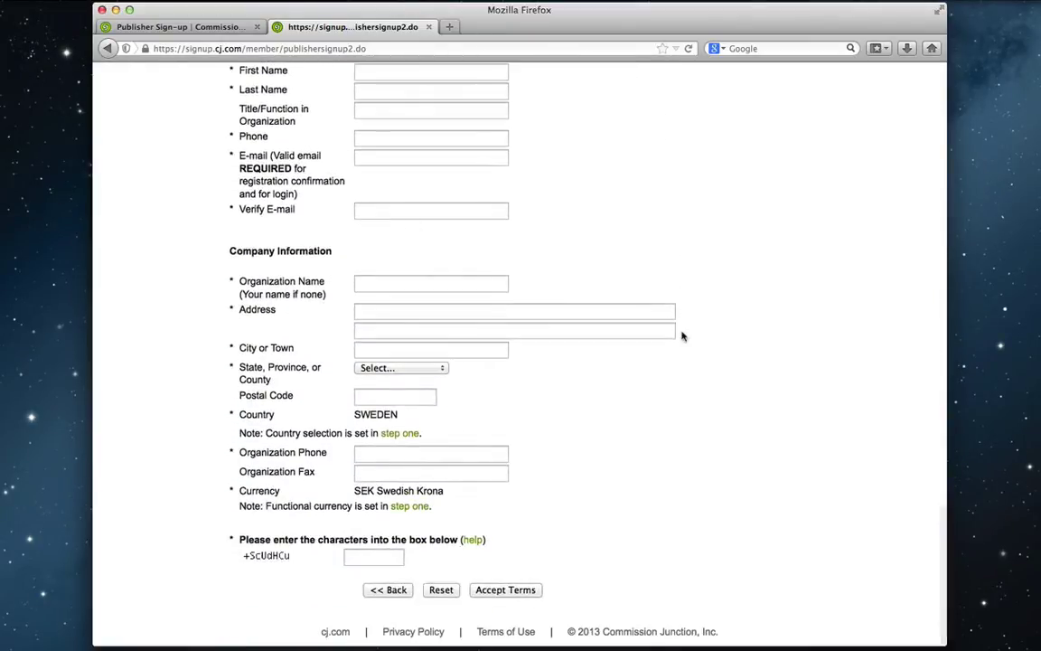
scroll(549, 540, up, 20)
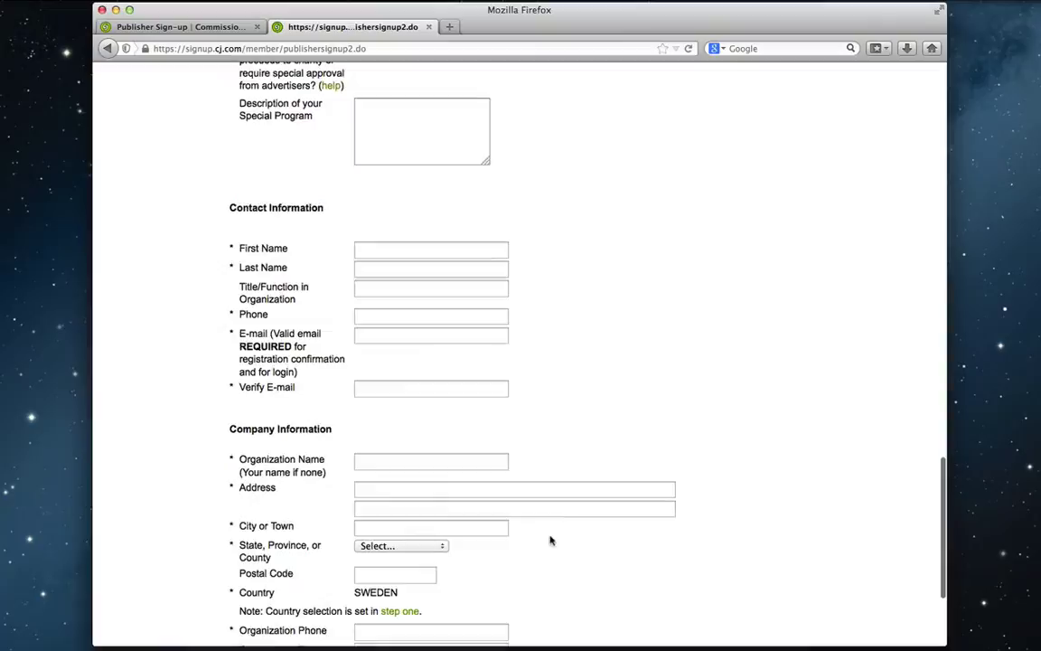
scroll(549, 540, up, 10)
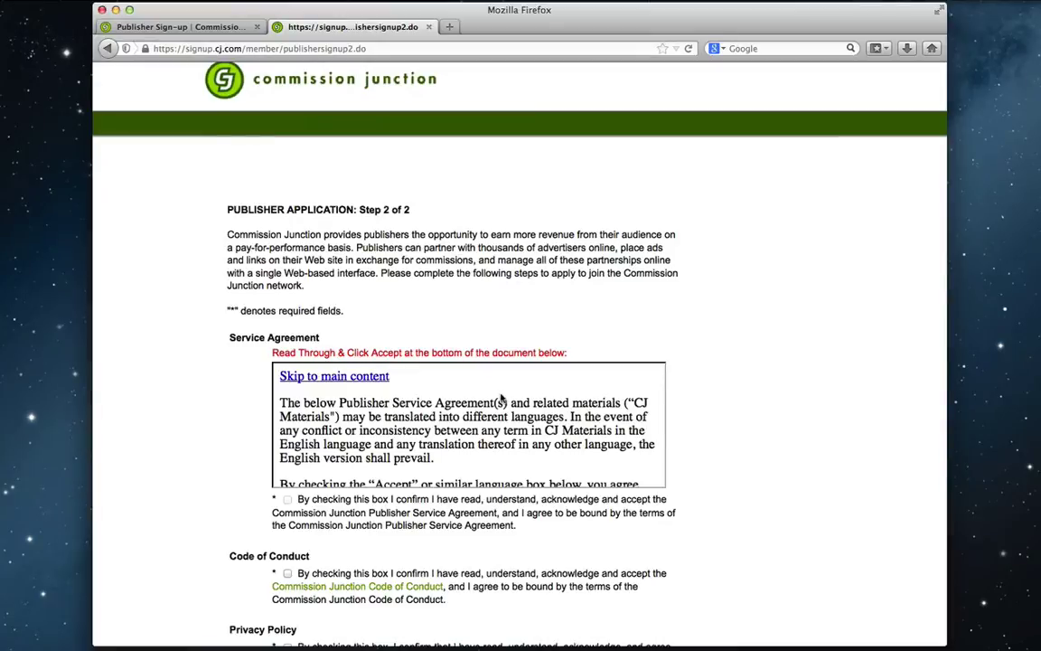
scroll(500, 399, down, 8)
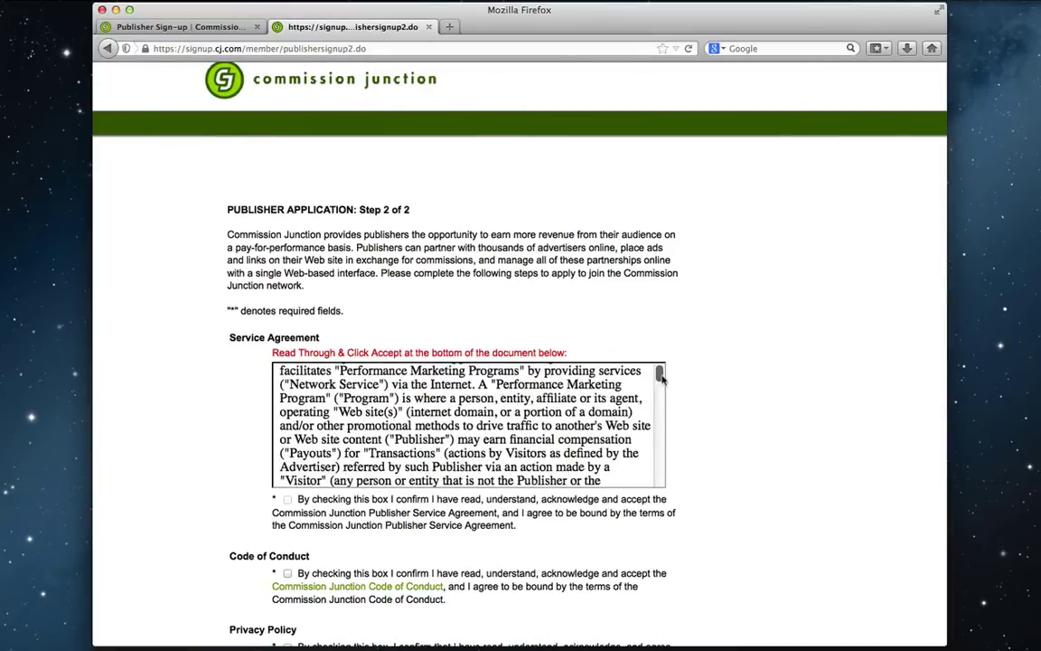
drag(661, 378, 660, 479)
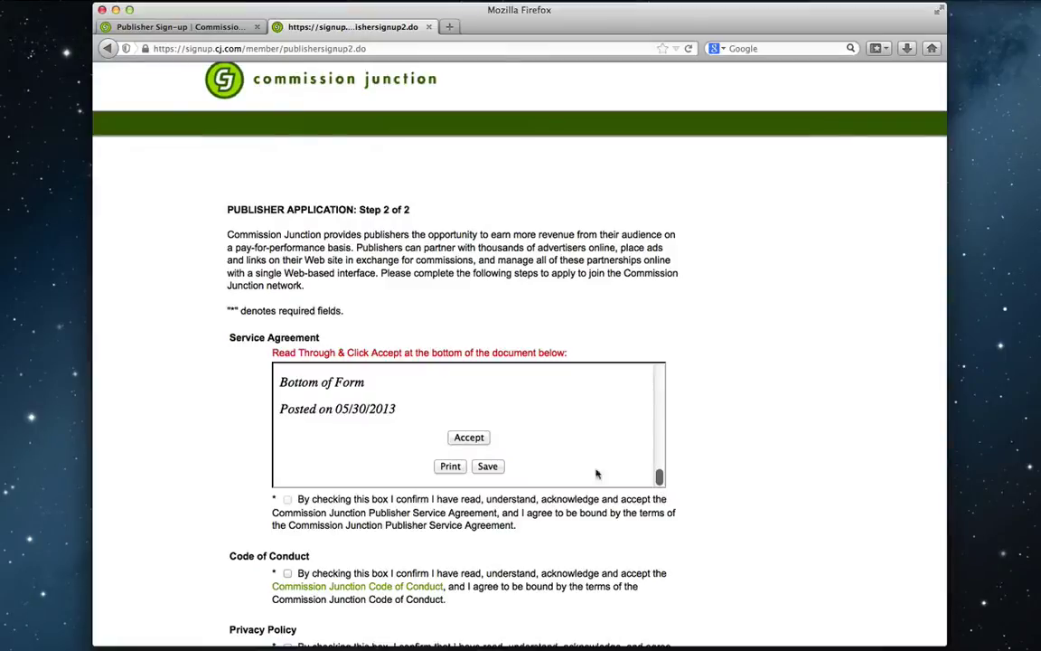
Accept the Publisher Service Agreement and tick its agreement checkbox.
click(469, 438)
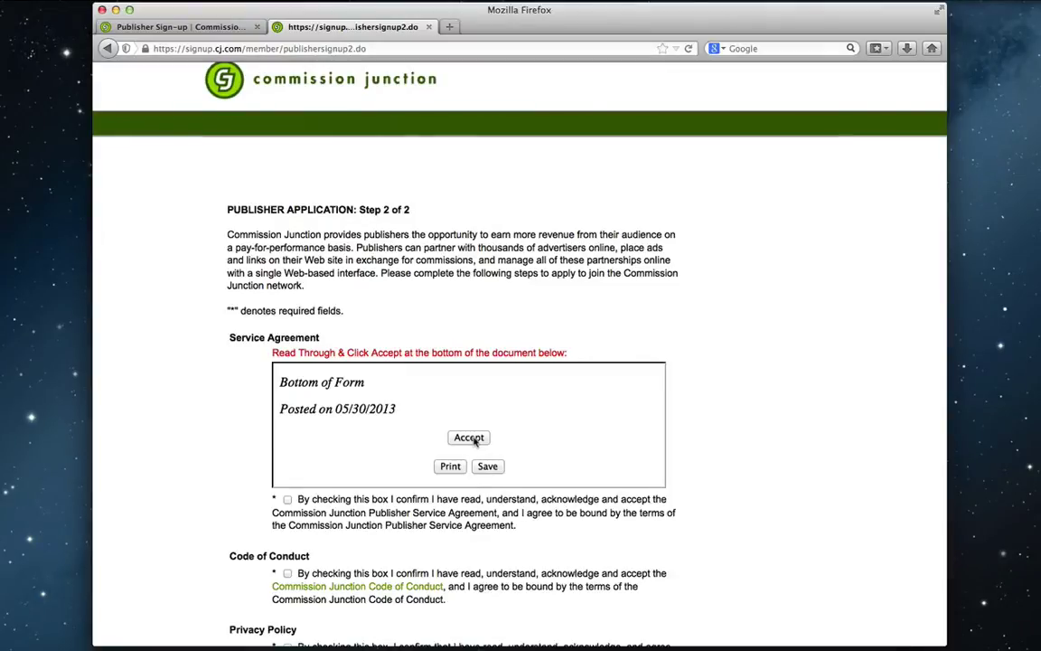
click(474, 440)
click(288, 500)
scroll(626, 486, down, 1)
scroll(709, 488, down, 5)
scroll(710, 488, down, 1)
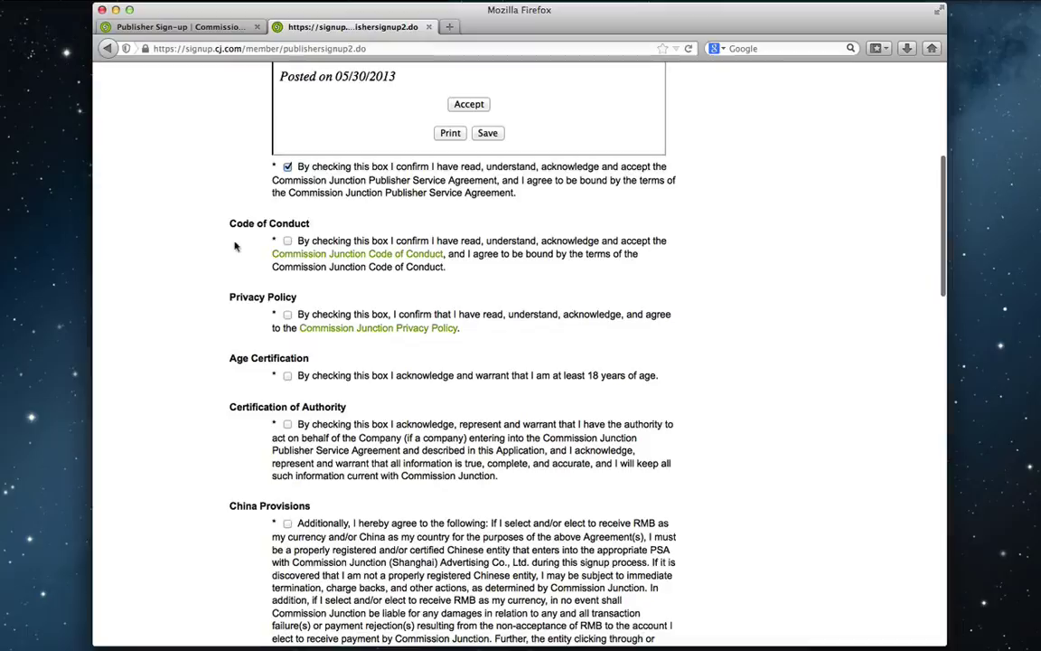
Tick Code of Conduct, Privacy Policy, Age Certification, Certification of Authority and China Provisions.
click(287, 241)
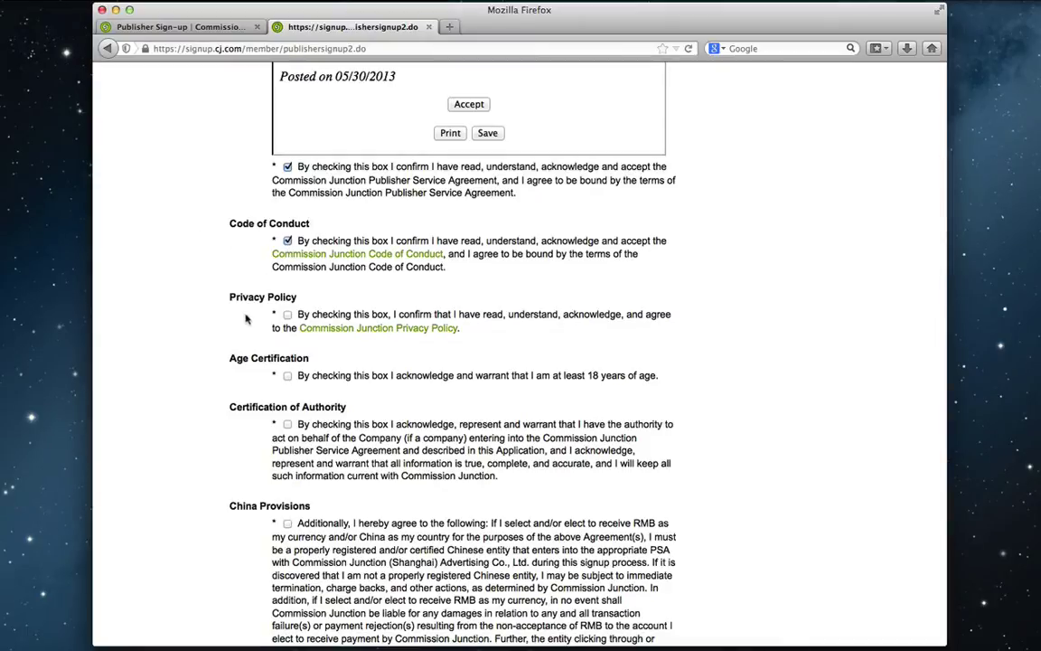
click(287, 316)
scroll(288, 317, down, 3)
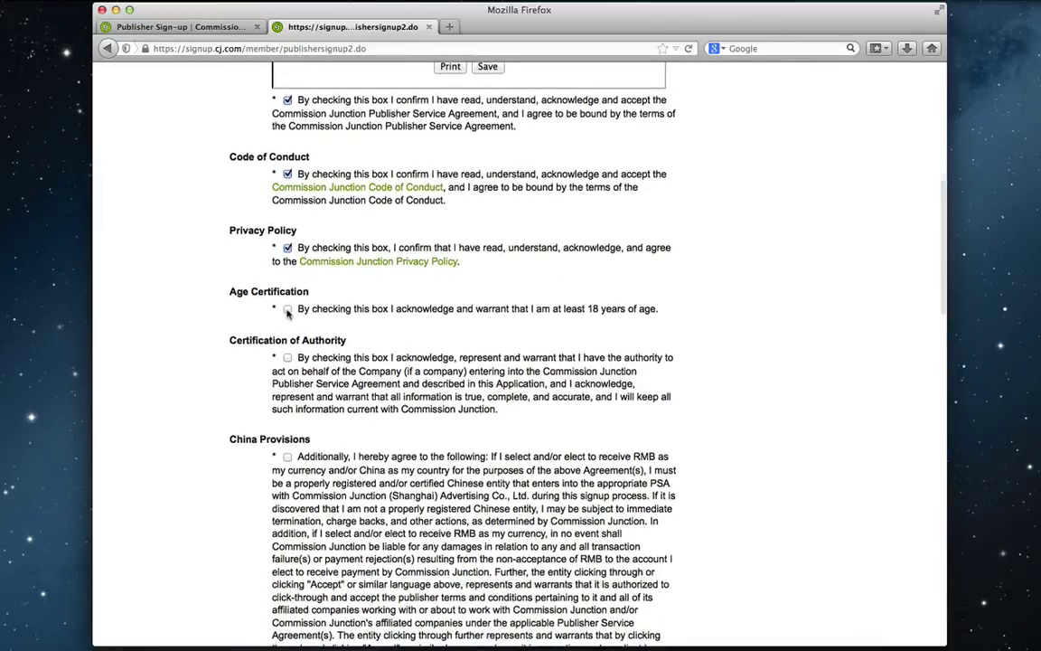
click(287, 309)
scroll(289, 312, down, 1)
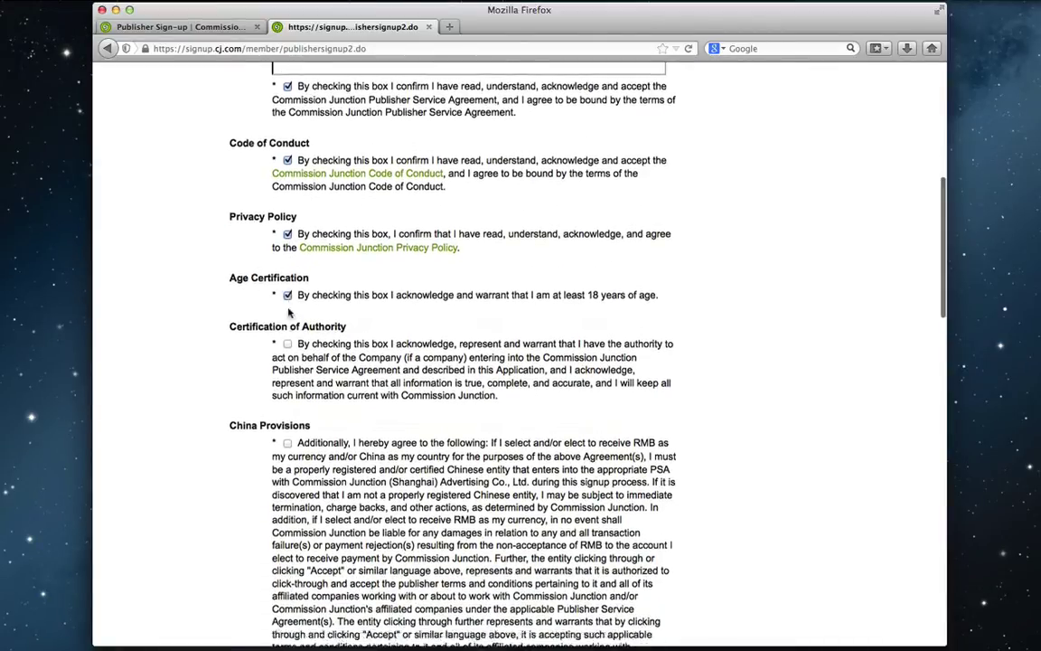
scroll(289, 312, down, 2)
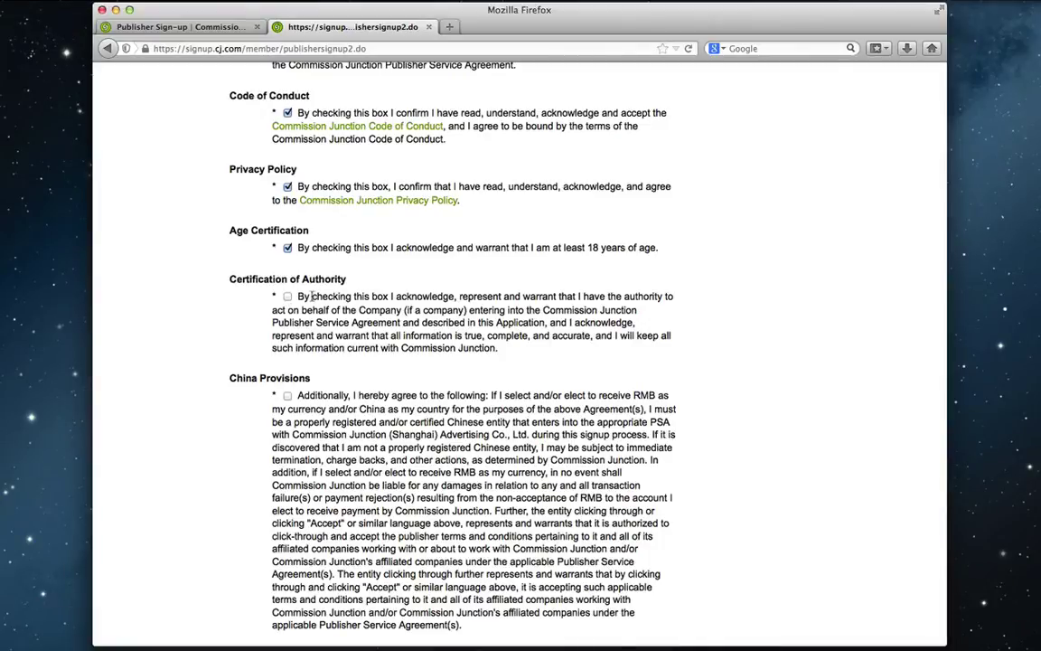
click(288, 297)
scroll(333, 264, down, 3)
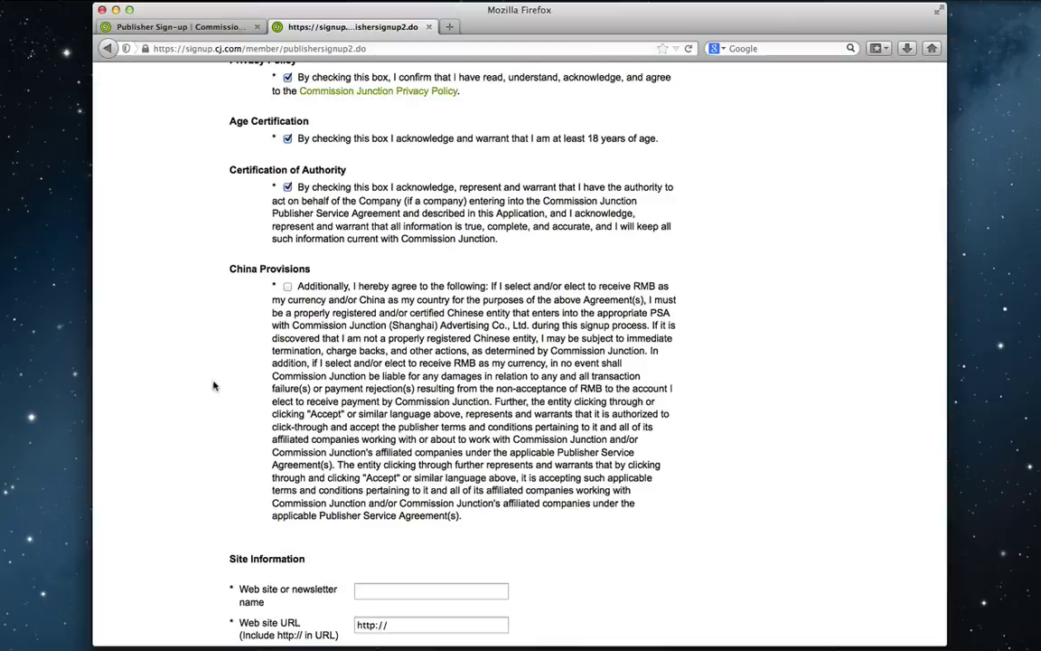
click(287, 286)
scroll(244, 336, down, 5)
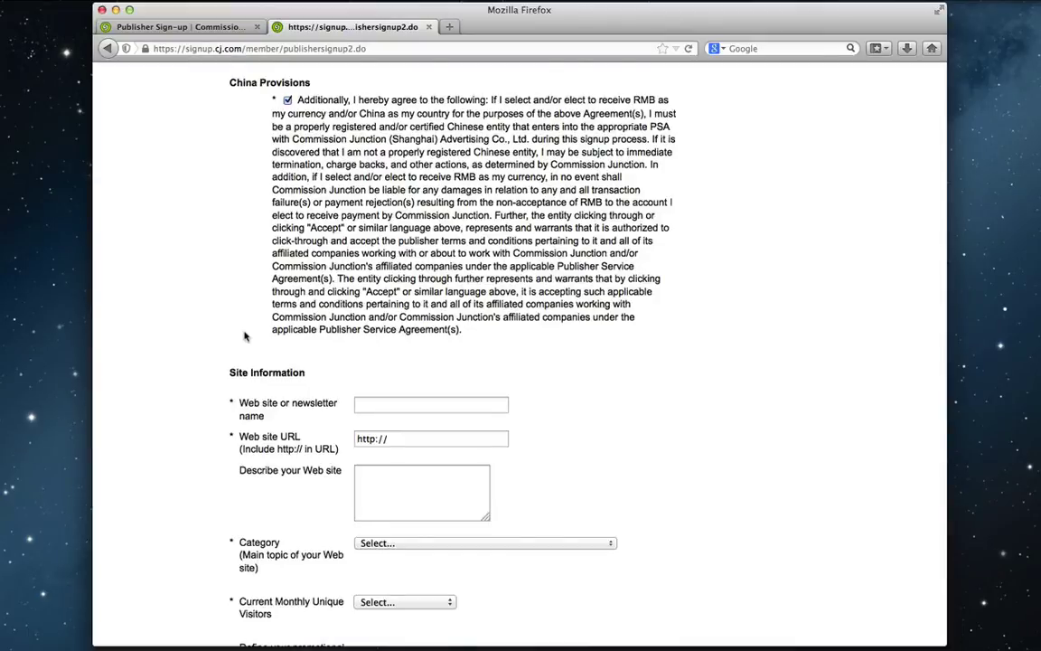
scroll(244, 336, down, 3)
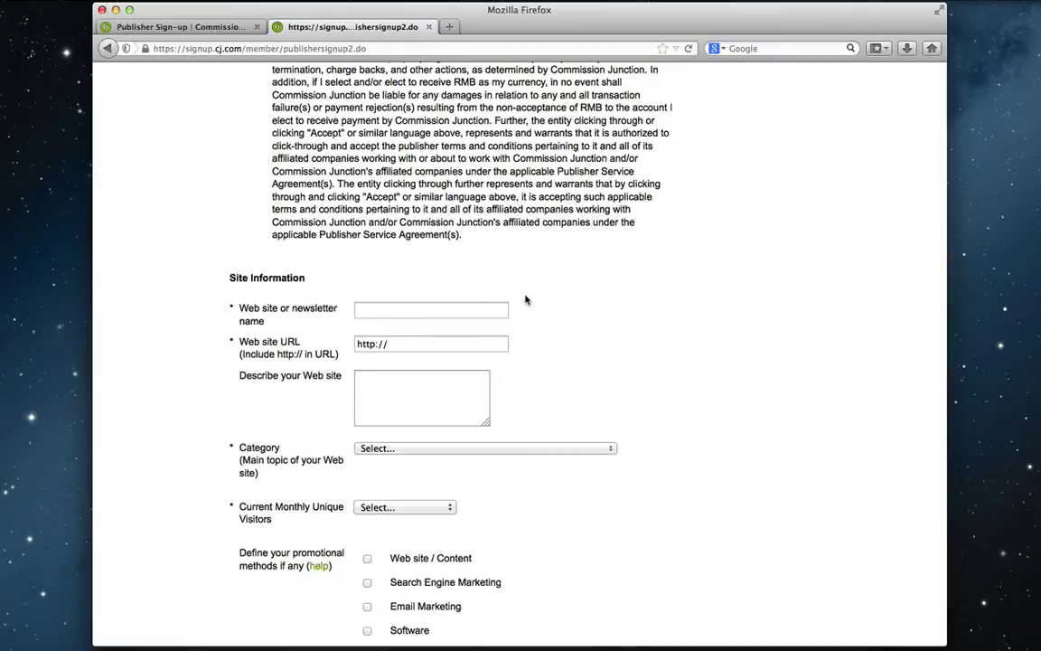
Click through the site name, URL and description fields and open the topic category list without choosing.
scroll(525, 300, down, 2)
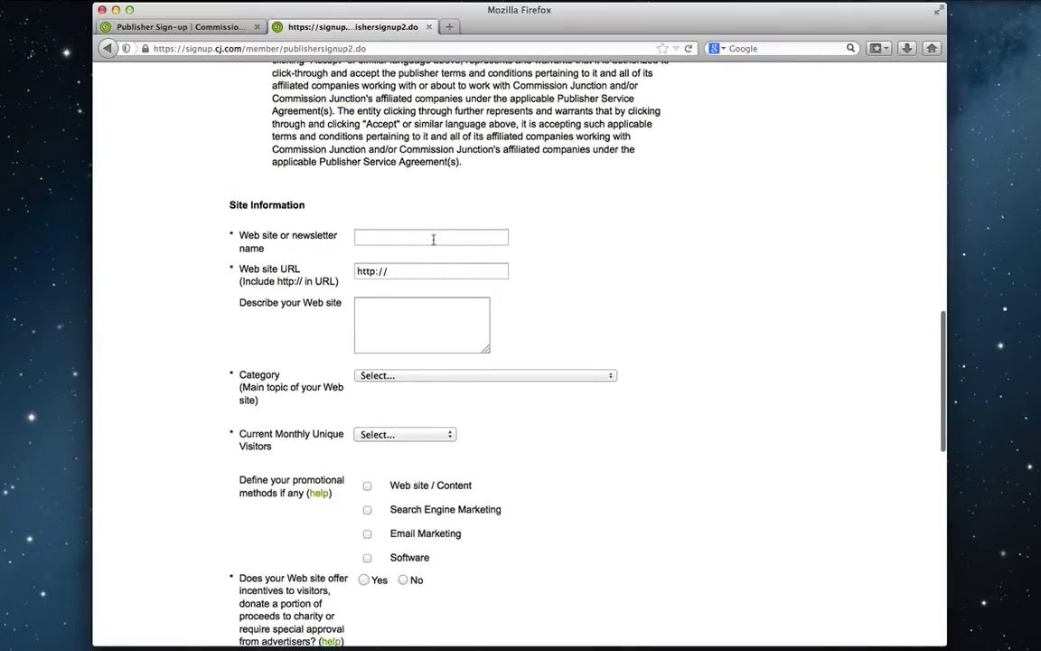
click(433, 239)
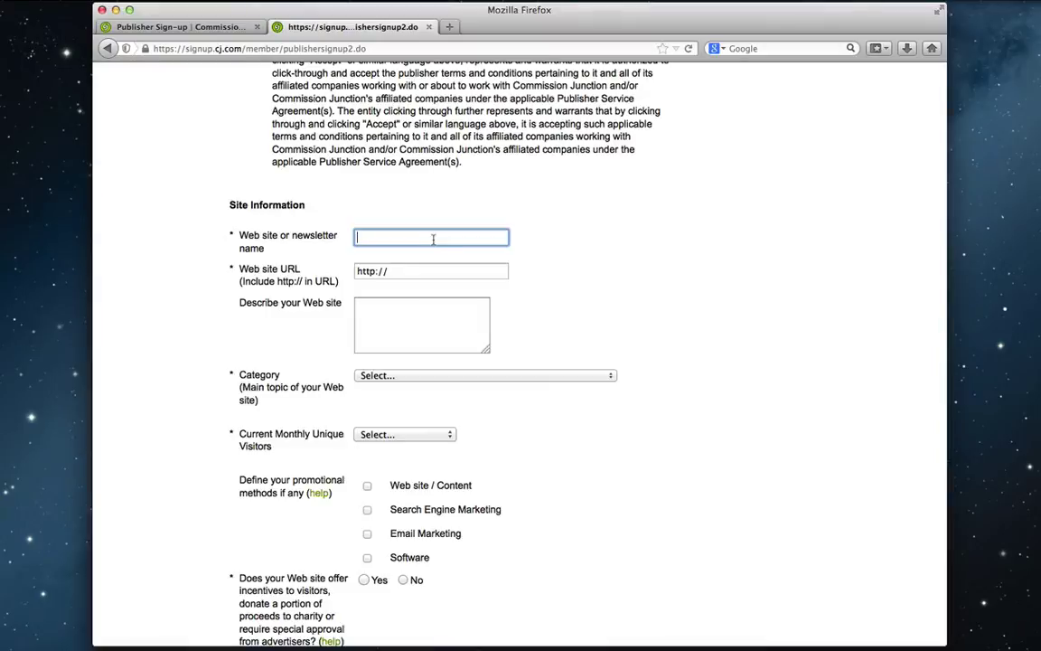
click(416, 271)
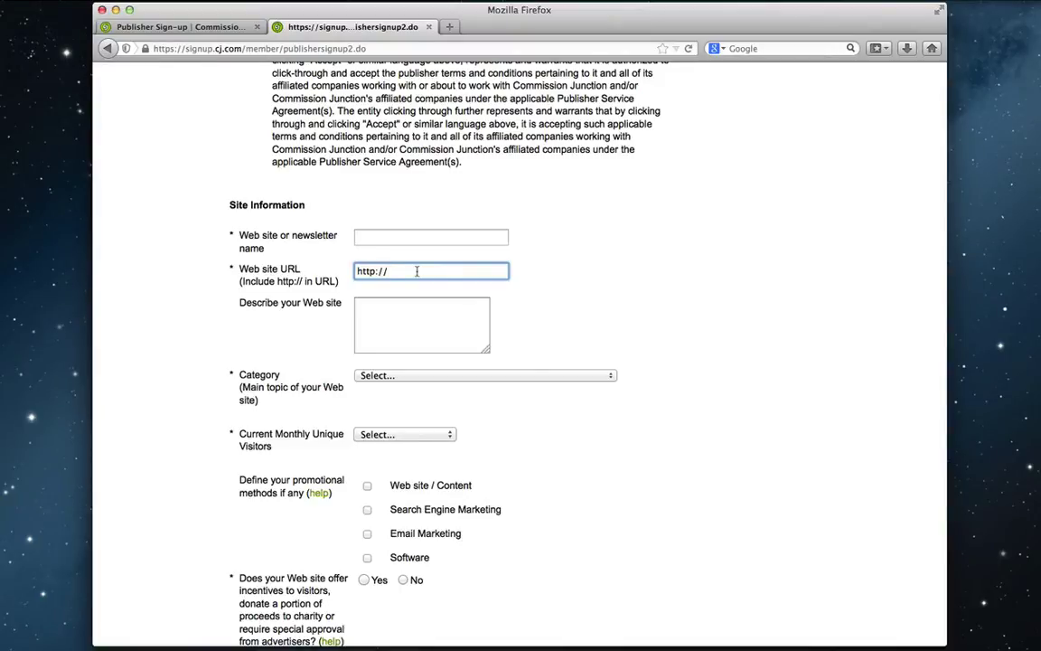
click(389, 310)
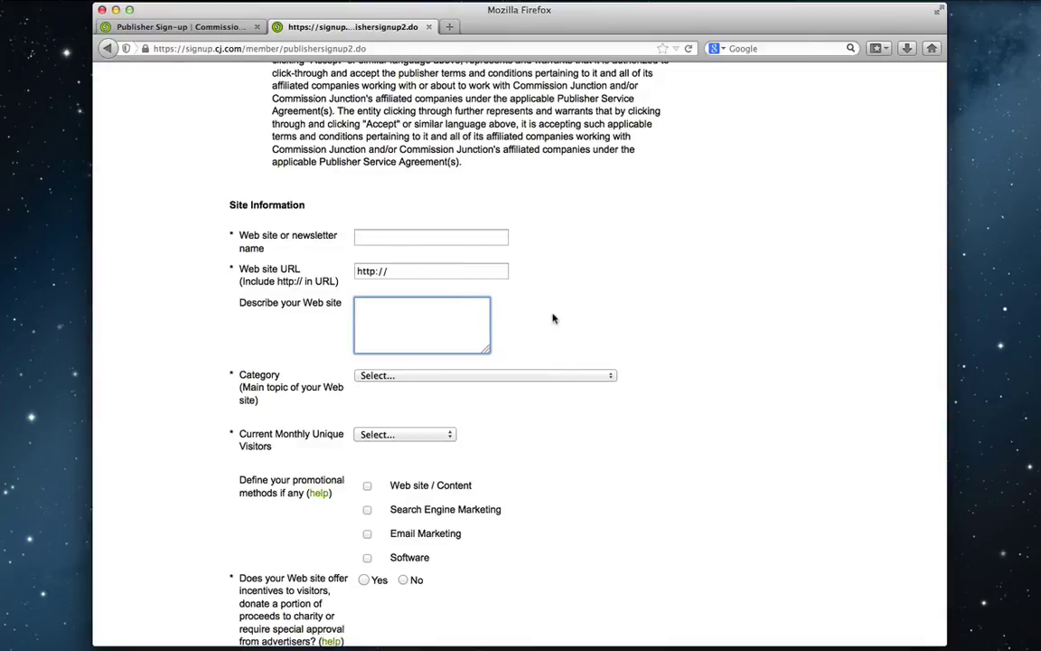
scroll(553, 317, down, 3)
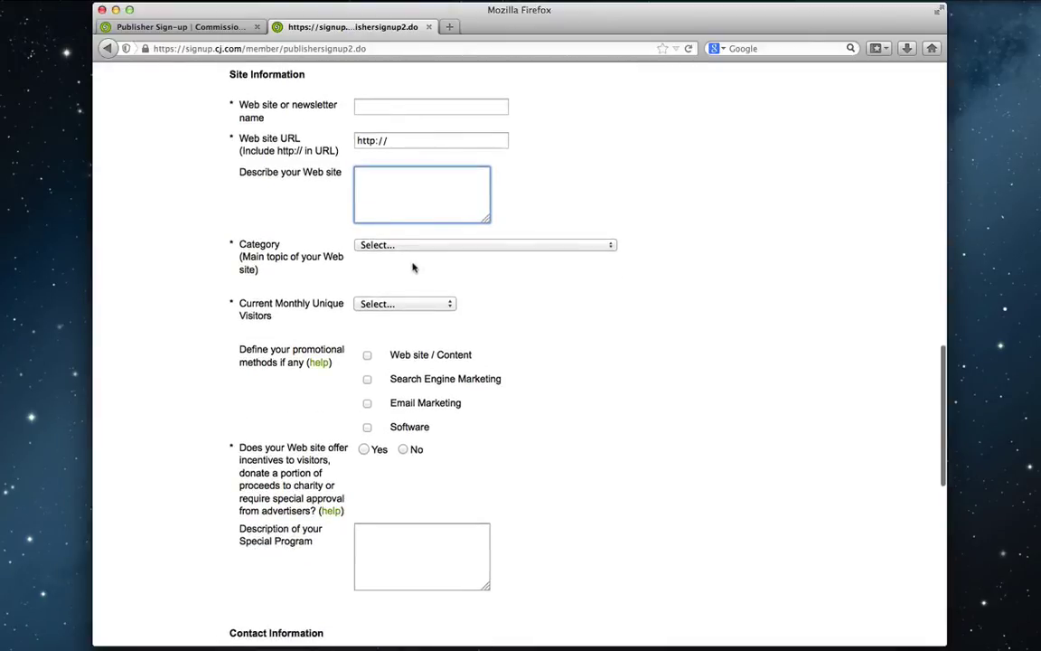
click(380, 246)
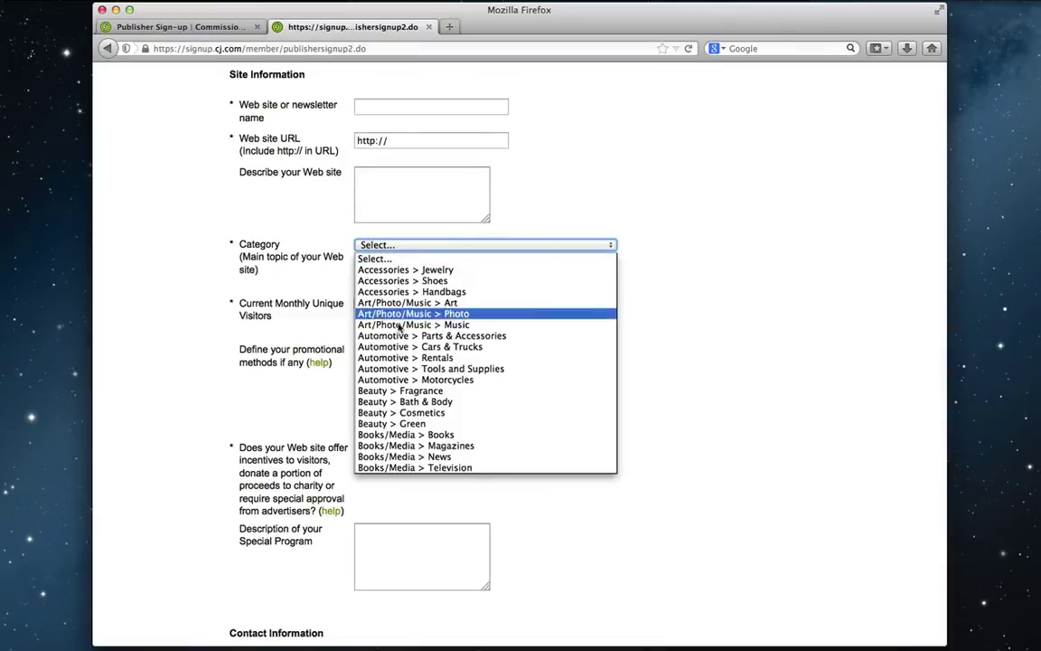
click(424, 248)
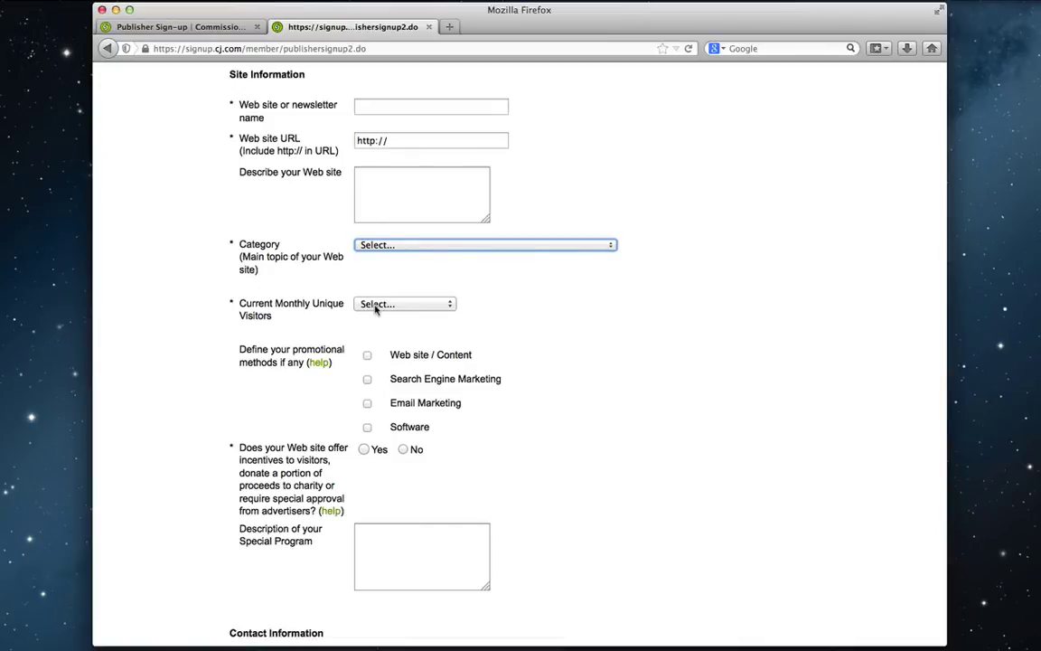
scroll(217, 352, down, 5)
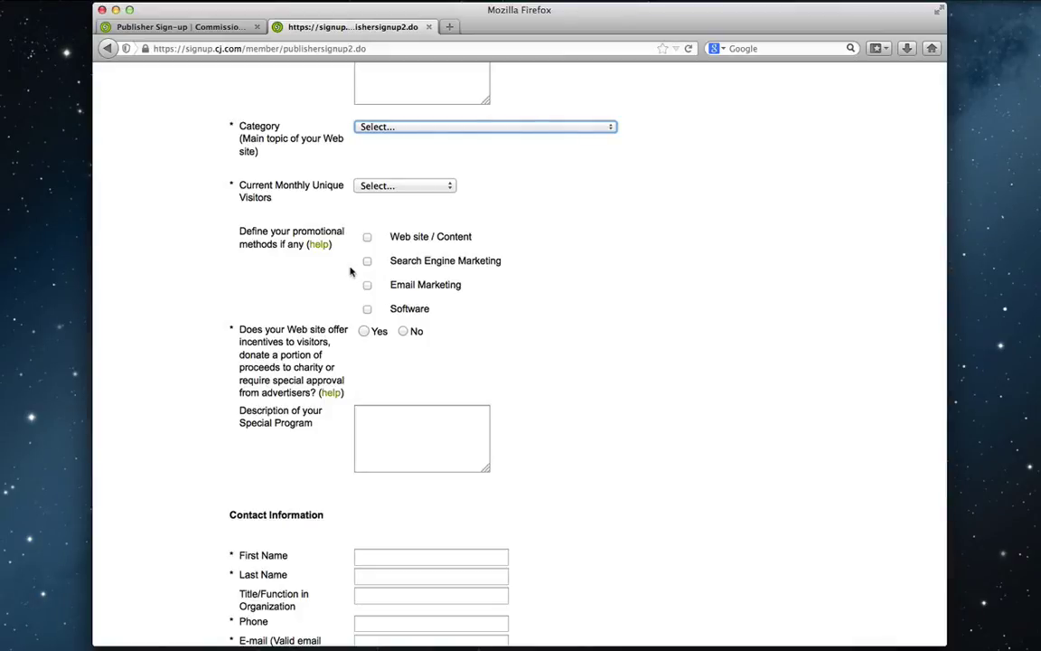
Check Web site / Content as the promotional method and answer No to visitor incentives.
click(367, 237)
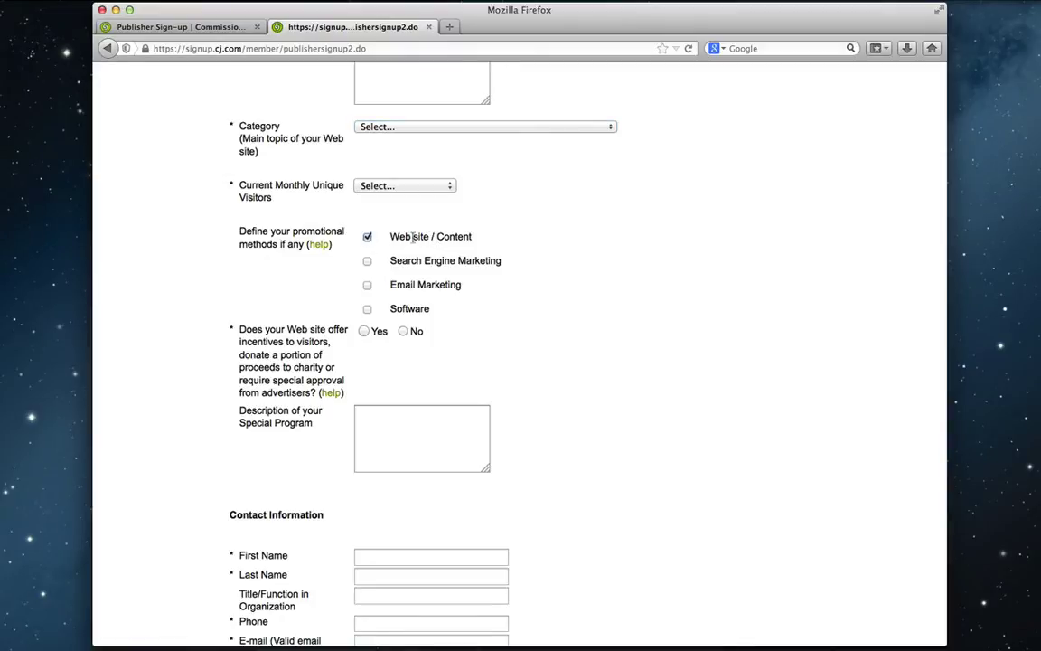
scroll(322, 364, down, 2)
scroll(322, 364, down, 2)
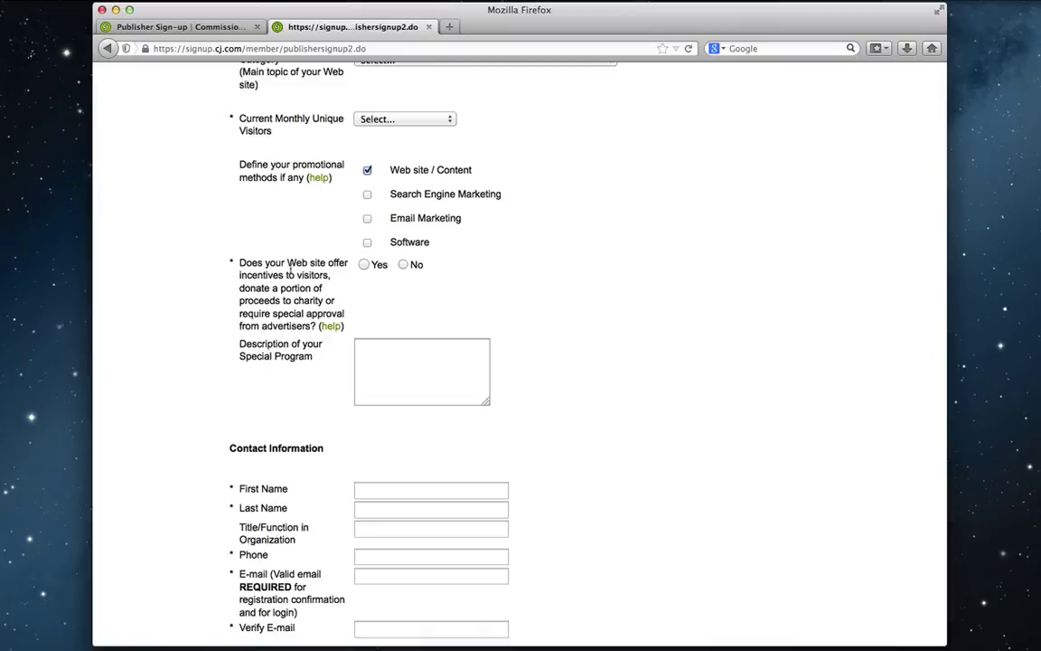
click(404, 265)
scroll(393, 338, down, 2)
click(399, 297)
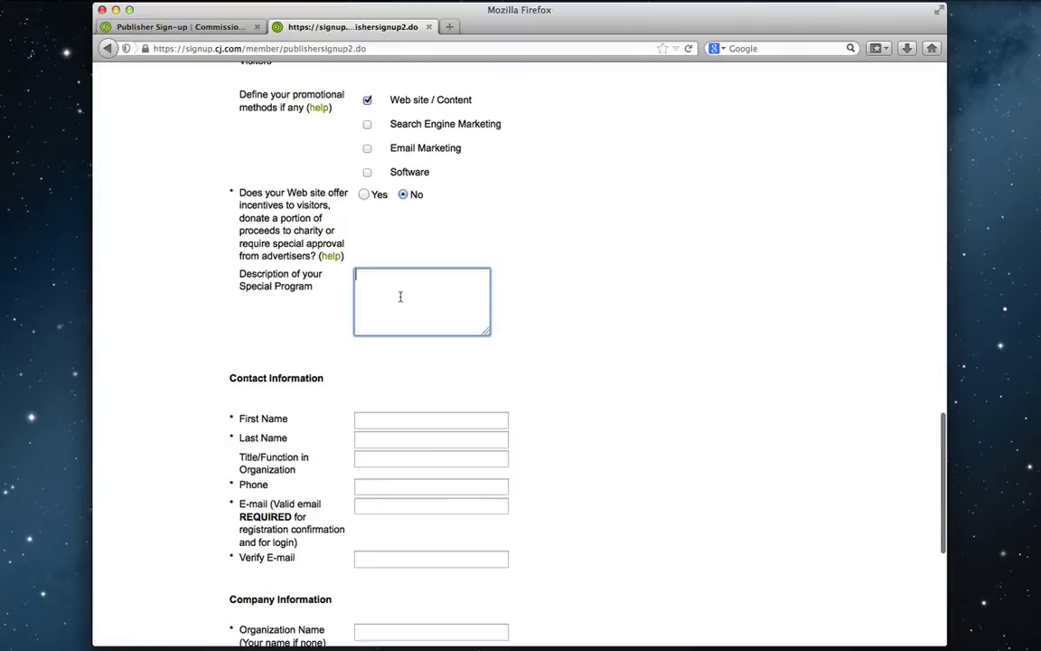
scroll(400, 298, down, 6)
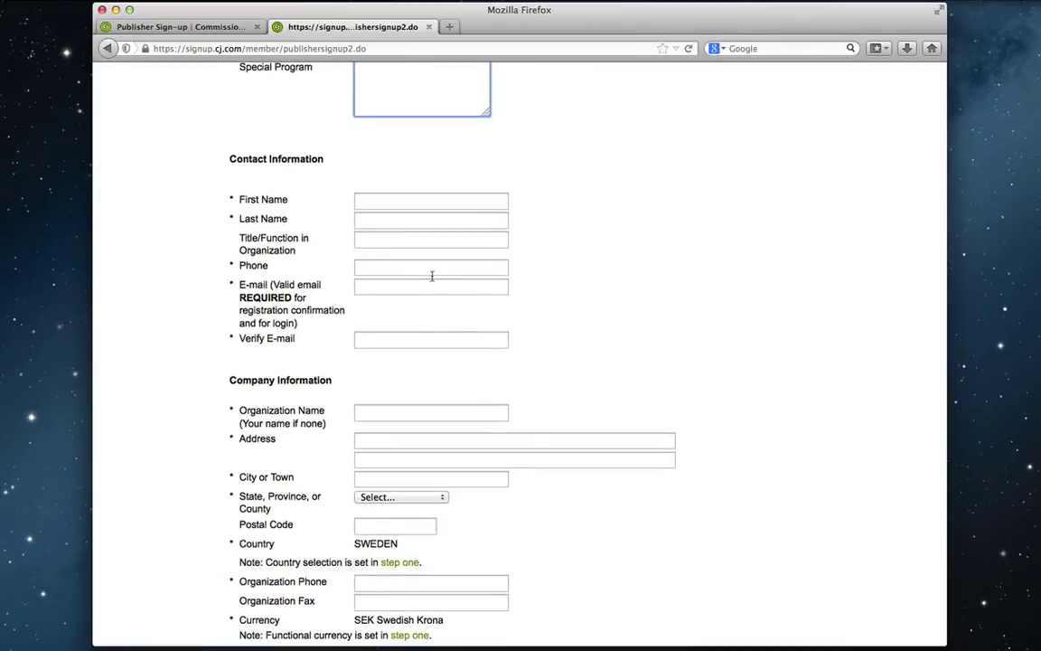
scroll(495, 272, down, 2)
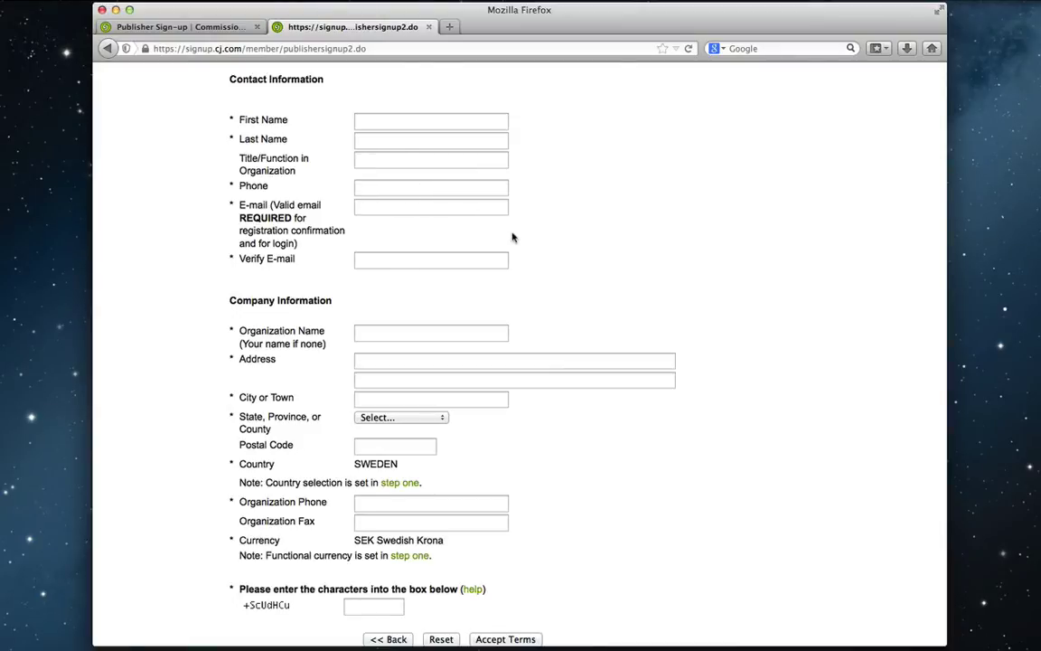
scroll(512, 235, down, 2)
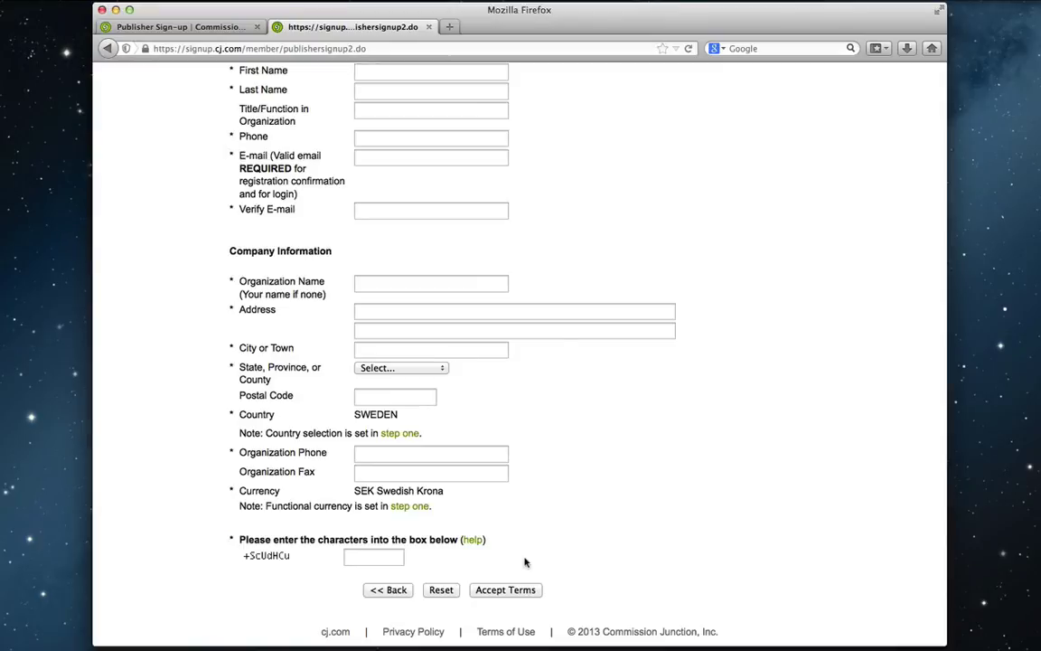
Switch to jAlbum, open the recent Sample Portfolio project and show its album settings.
click(783, 644)
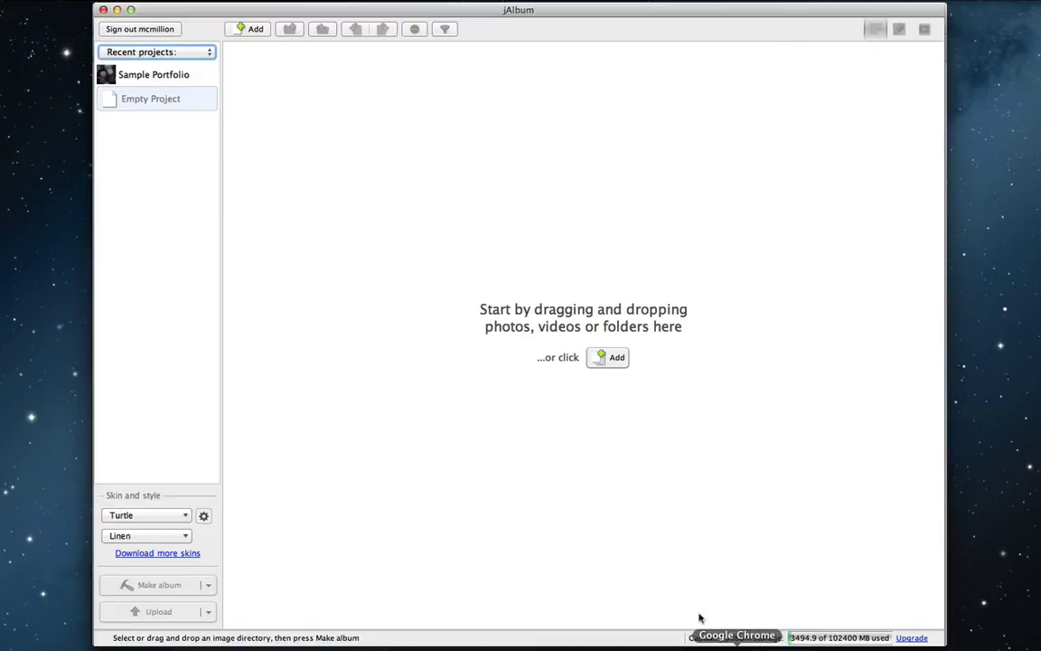
click(190, 80)
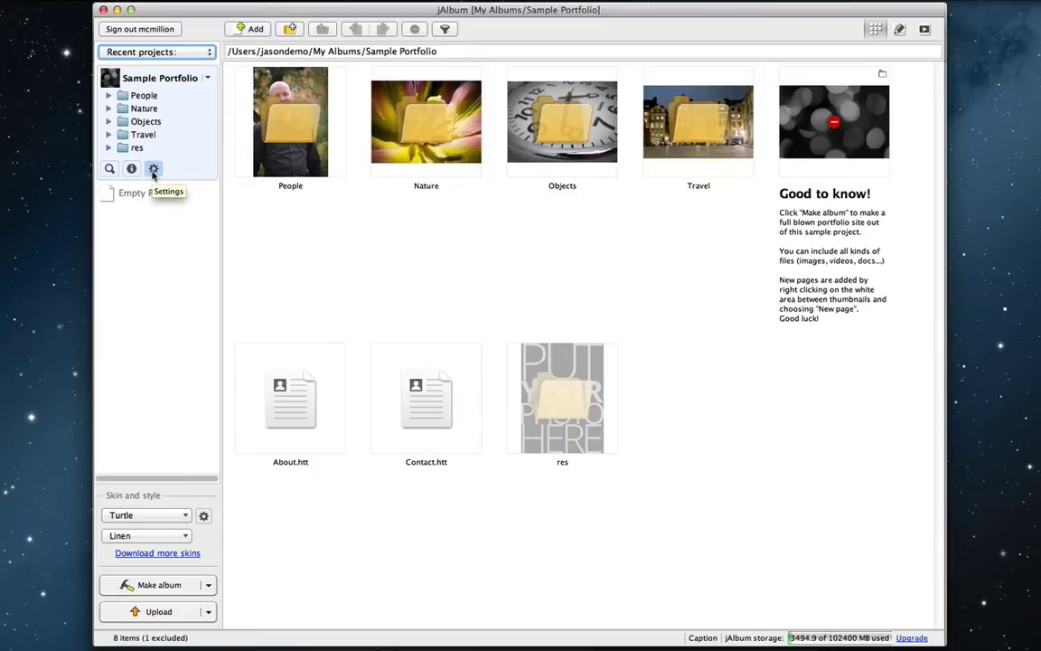
click(153, 171)
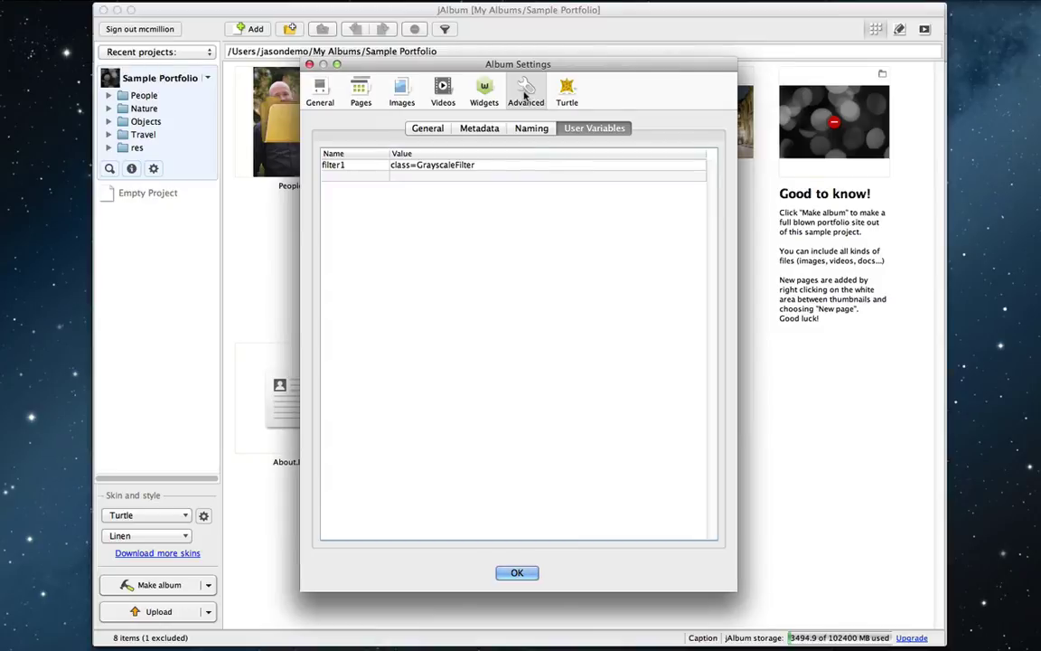
Inspect the filter1 user variable (class=GrayscaleFilter) under Advanced, then close settings with OK.
click(524, 94)
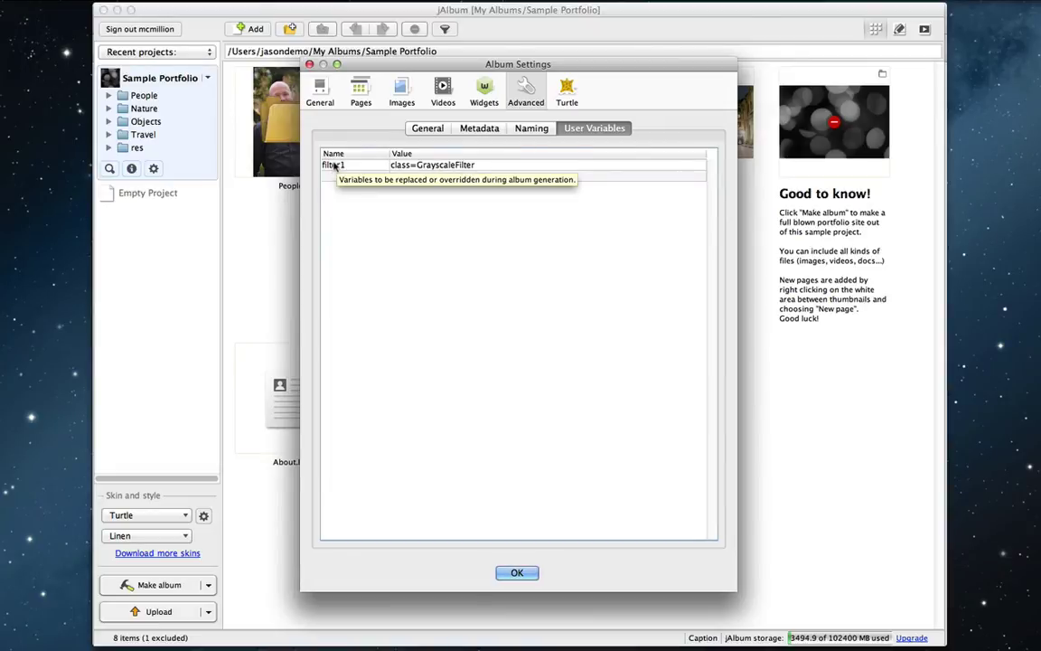
double_click(333, 166)
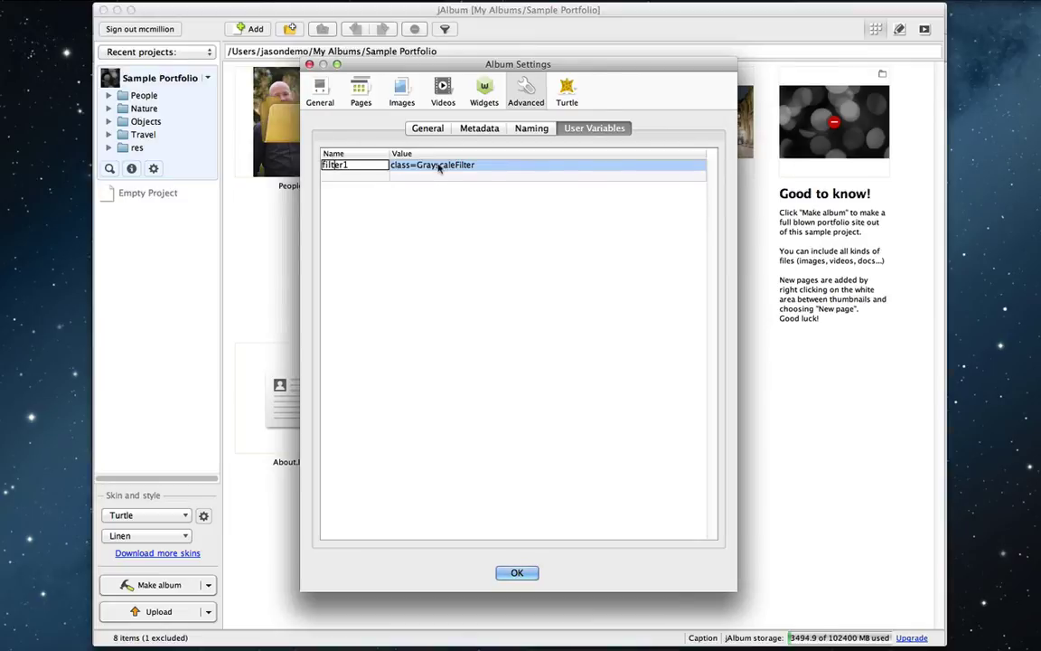
double_click(440, 166)
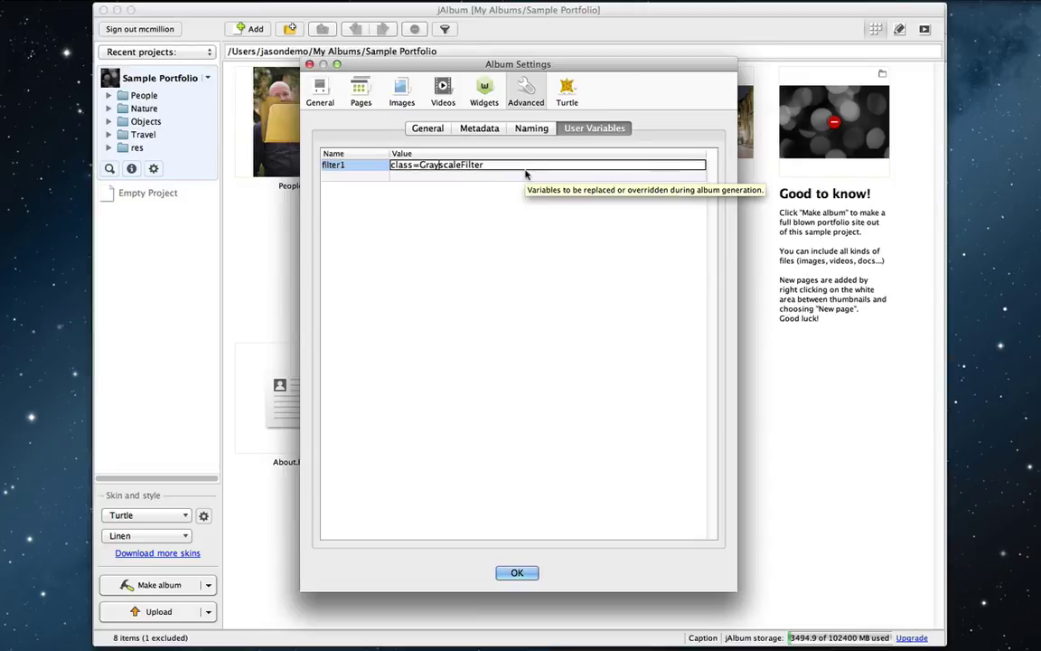
click(508, 573)
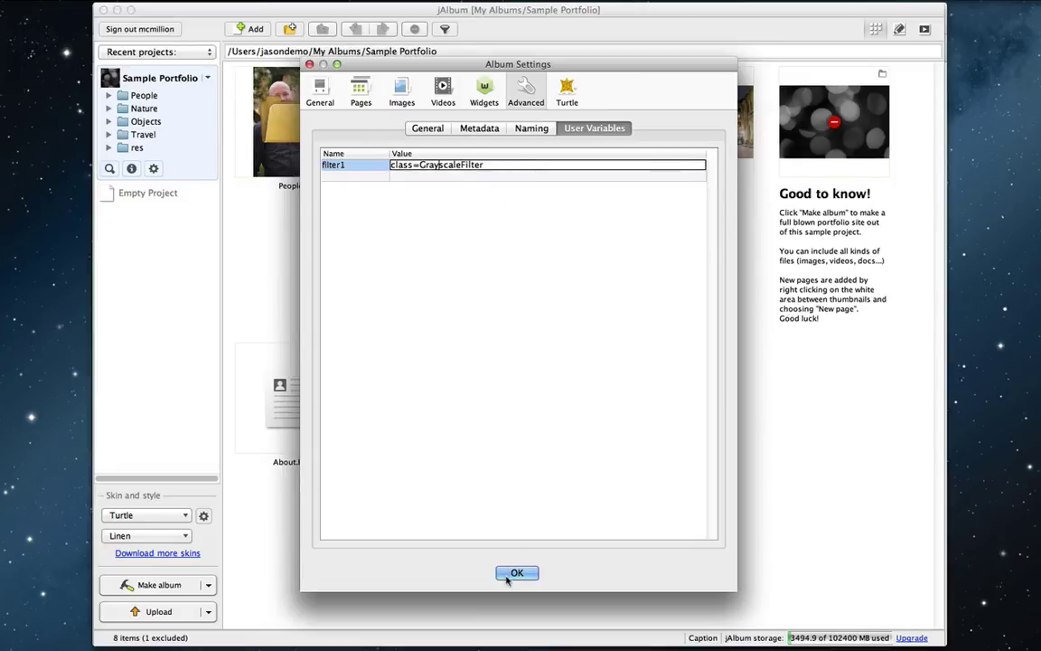